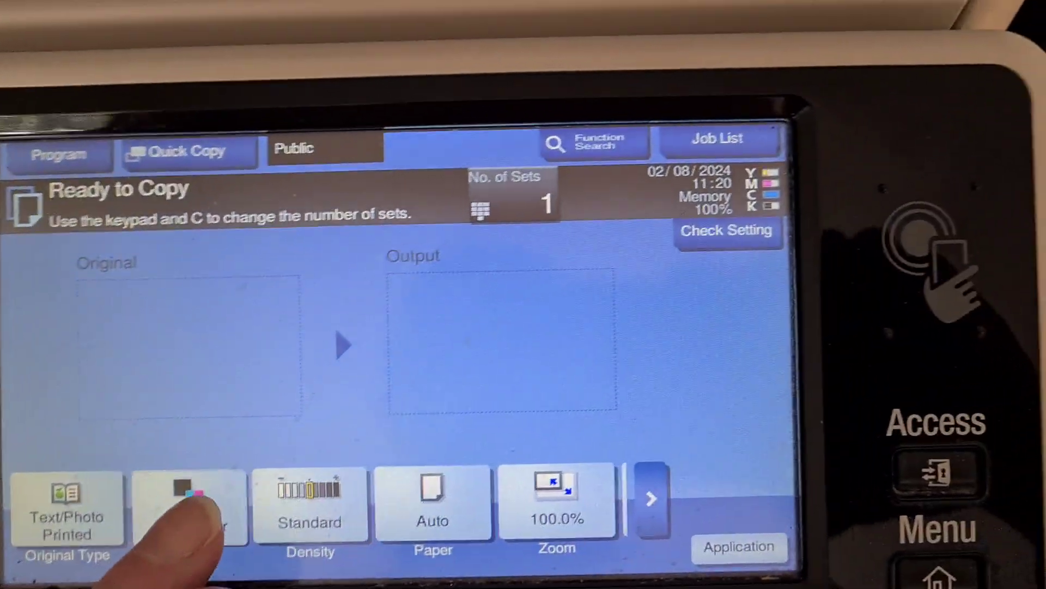
Set the copy to Full Color on A4 paper from tray 1
left_click(262, 433)
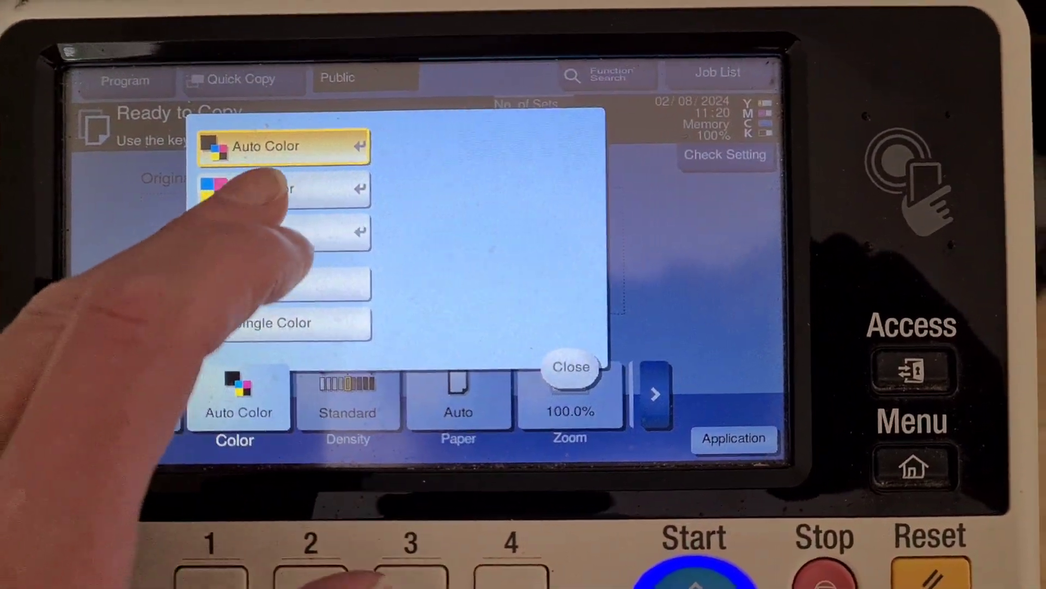
left_click(286, 216)
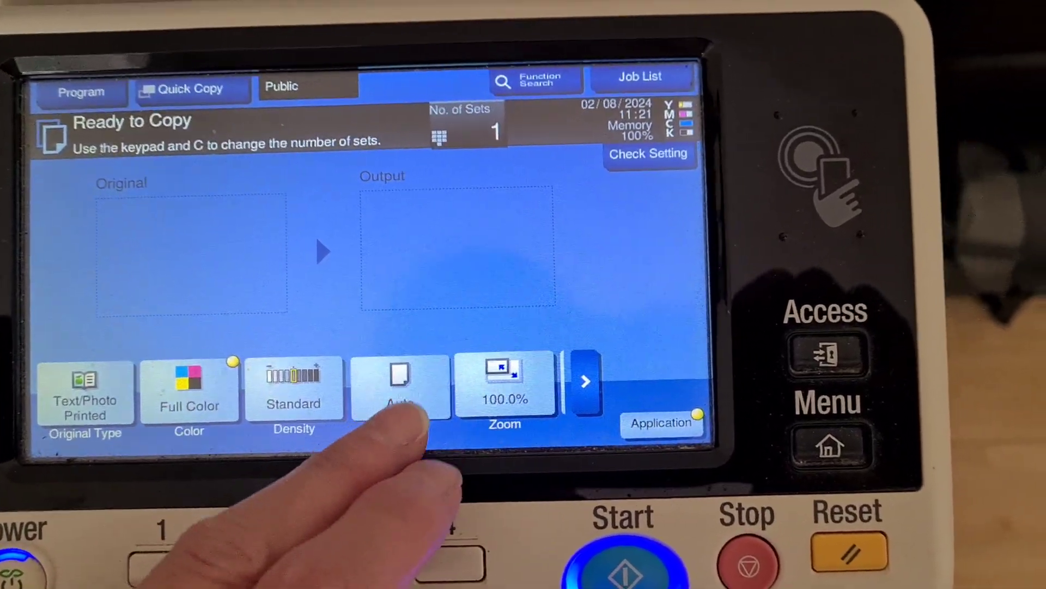
left_click(443, 396)
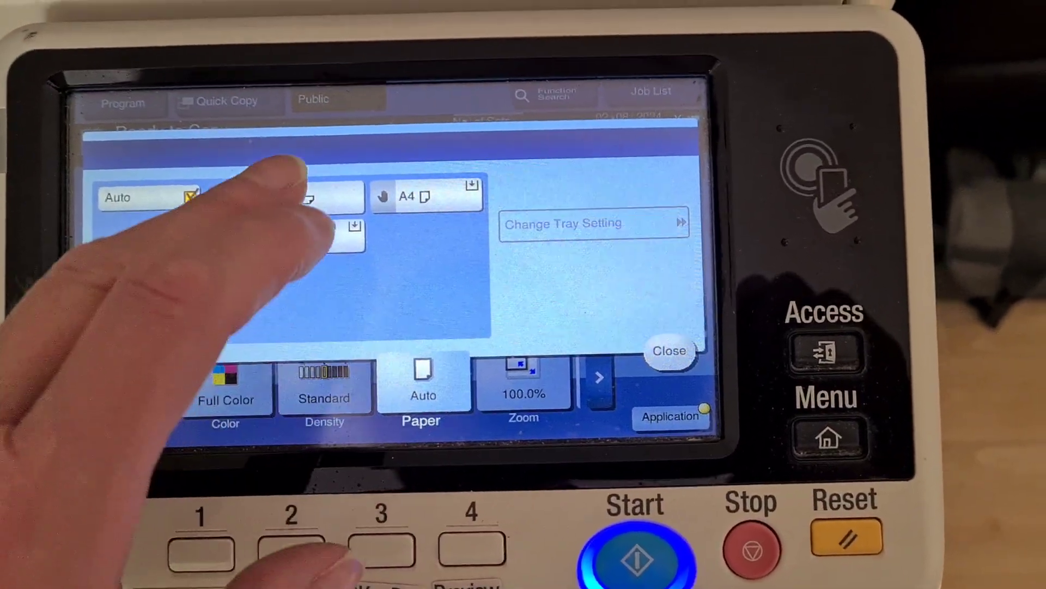
left_click(293, 197)
left_click(668, 350)
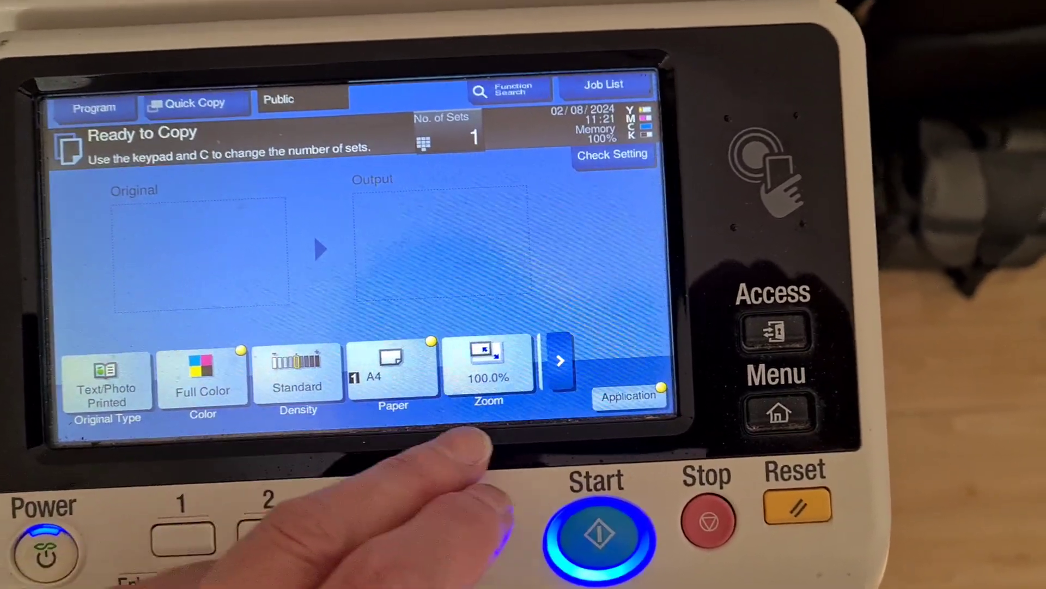
Set the zoom to the 141.4% A4>A3 enlargement preset
left_click(522, 364)
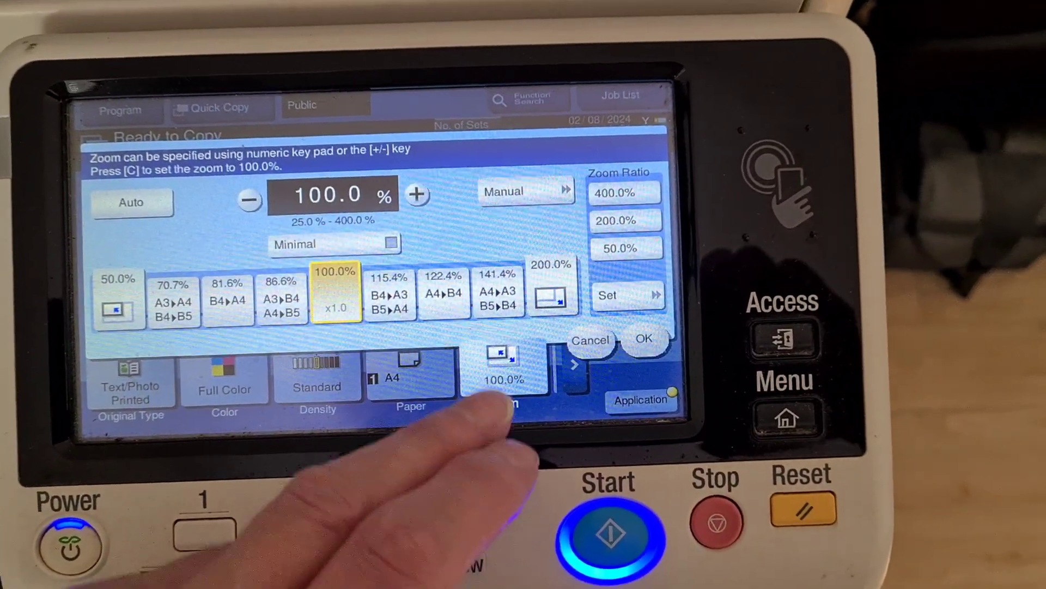
left_click(470, 294)
left_click(595, 358)
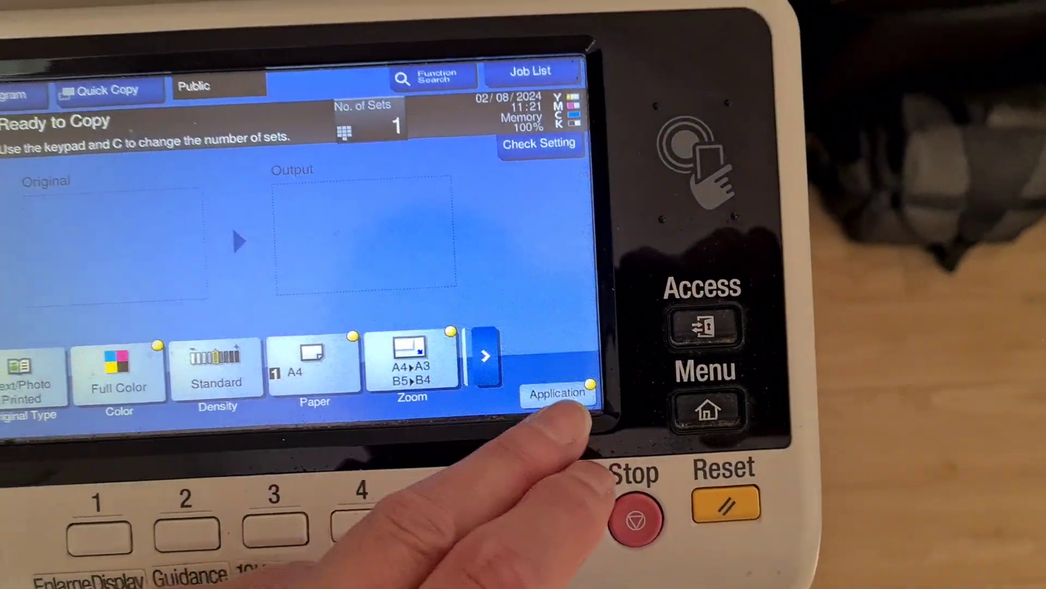
Bring up the Color Adjust settings among the Application functions
left_click(600, 420)
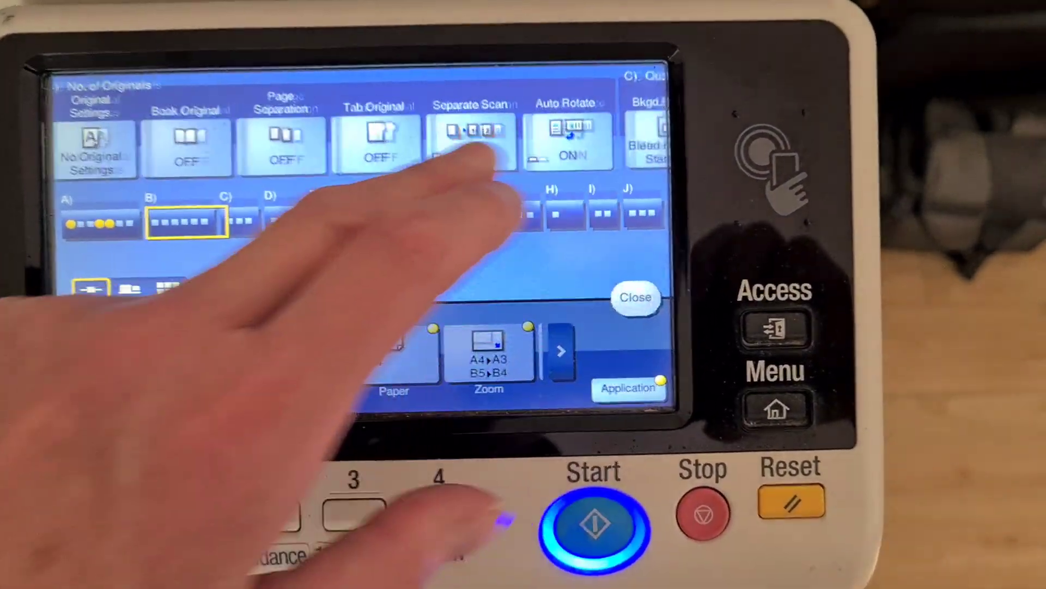
left_click(407, 272)
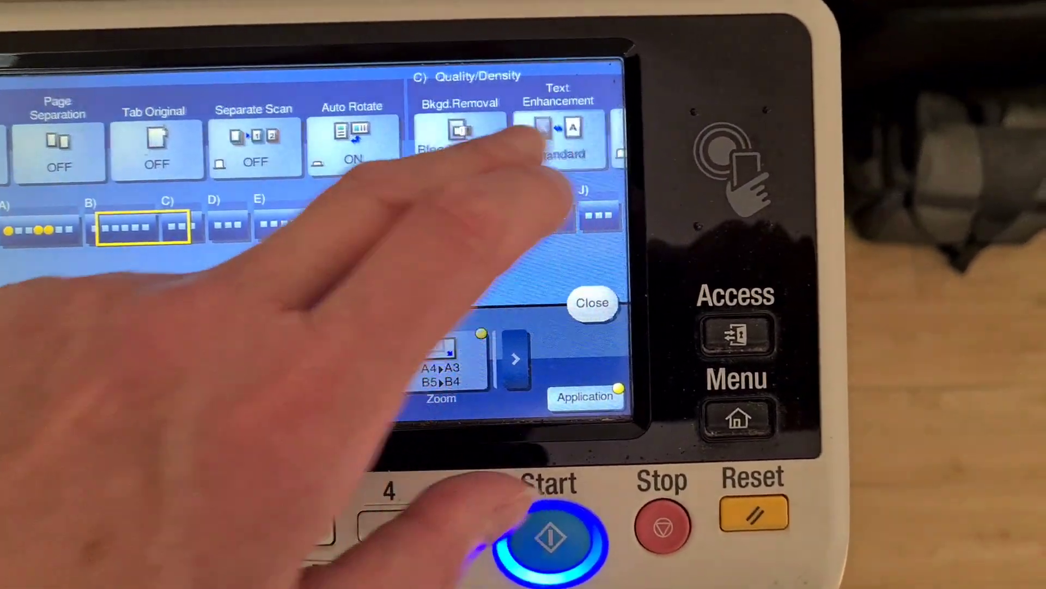
left_click_drag(531, 148, 115, 146)
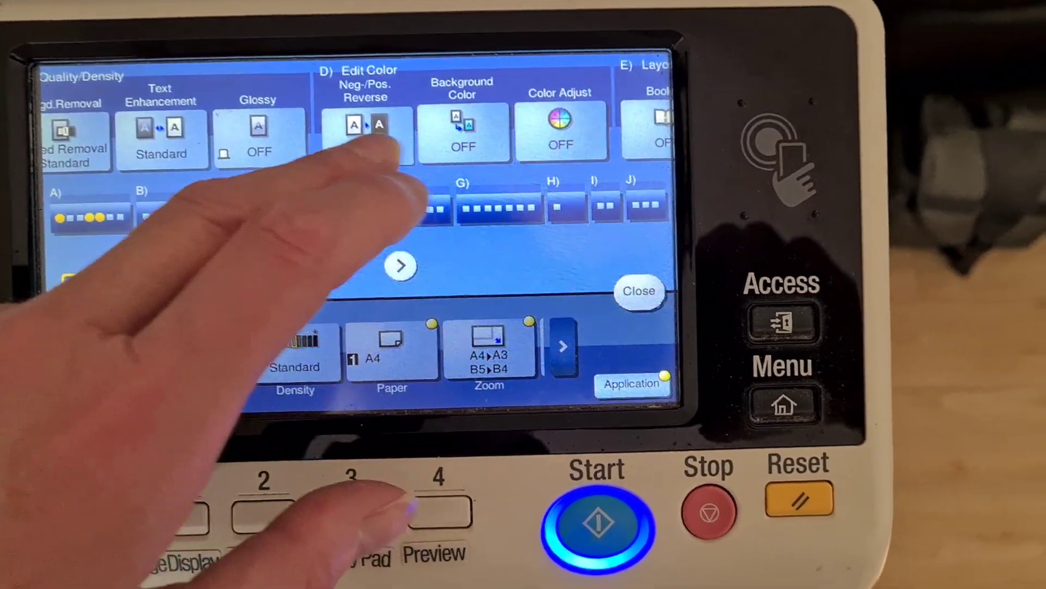
left_click_drag(377, 146, 175, 130)
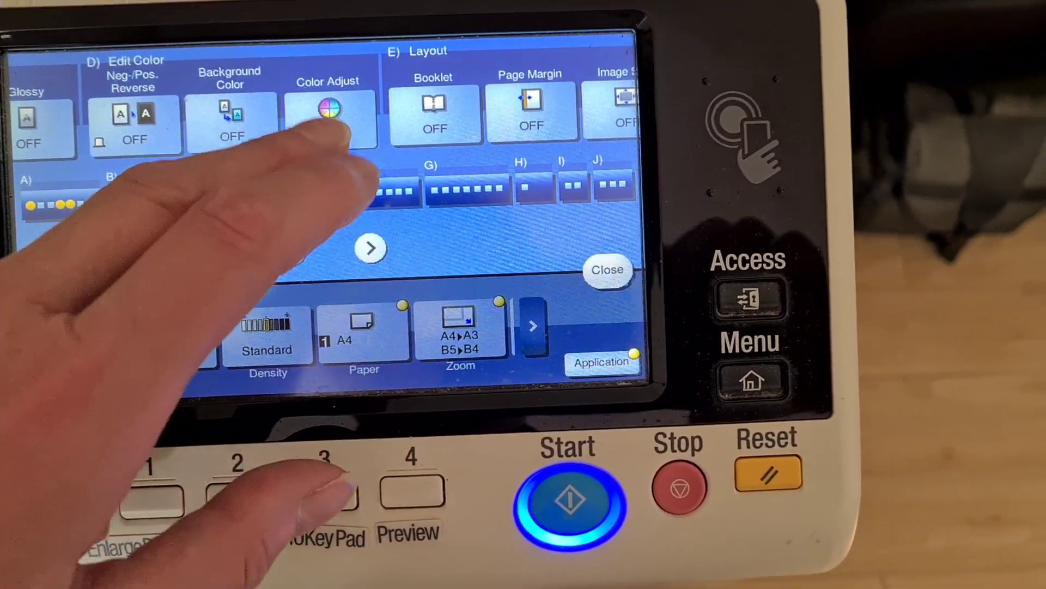
left_click(343, 131)
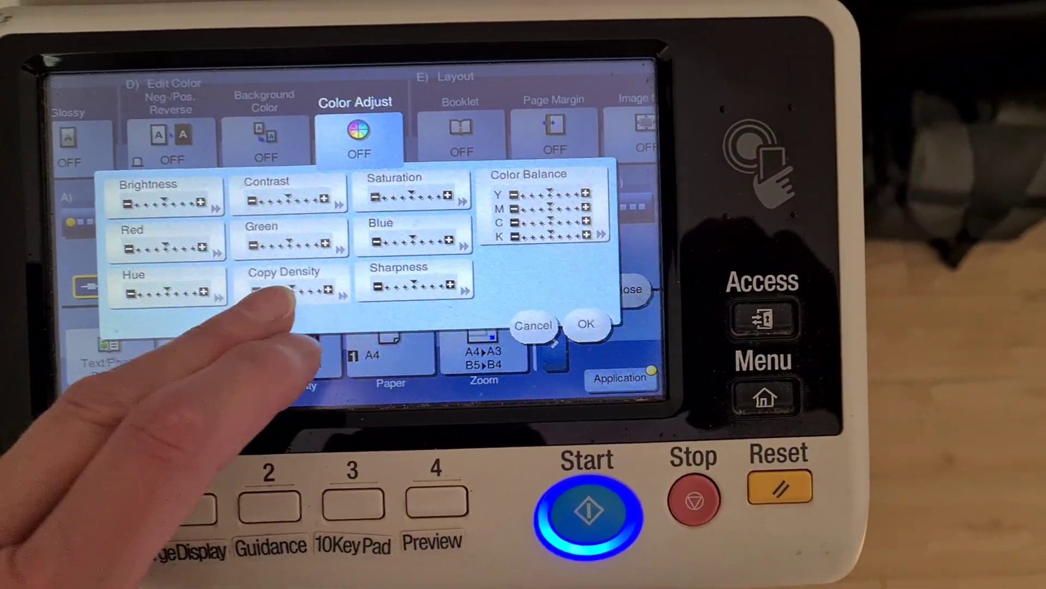
Lighten copy density and raise sharpness and saturation to +3
left_click(291, 278)
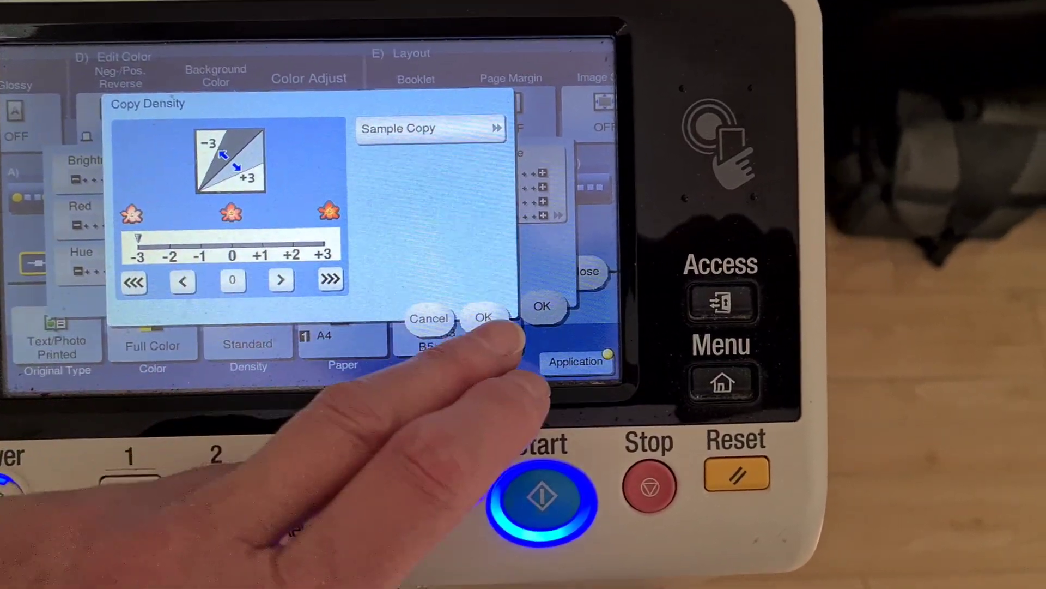
left_click(542, 329)
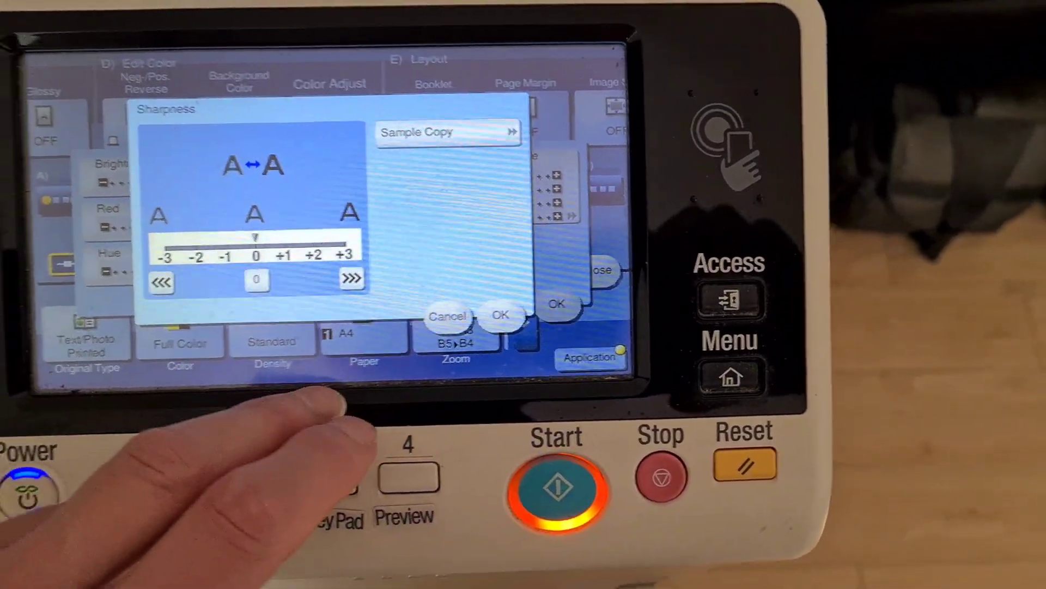
left_click(350, 257)
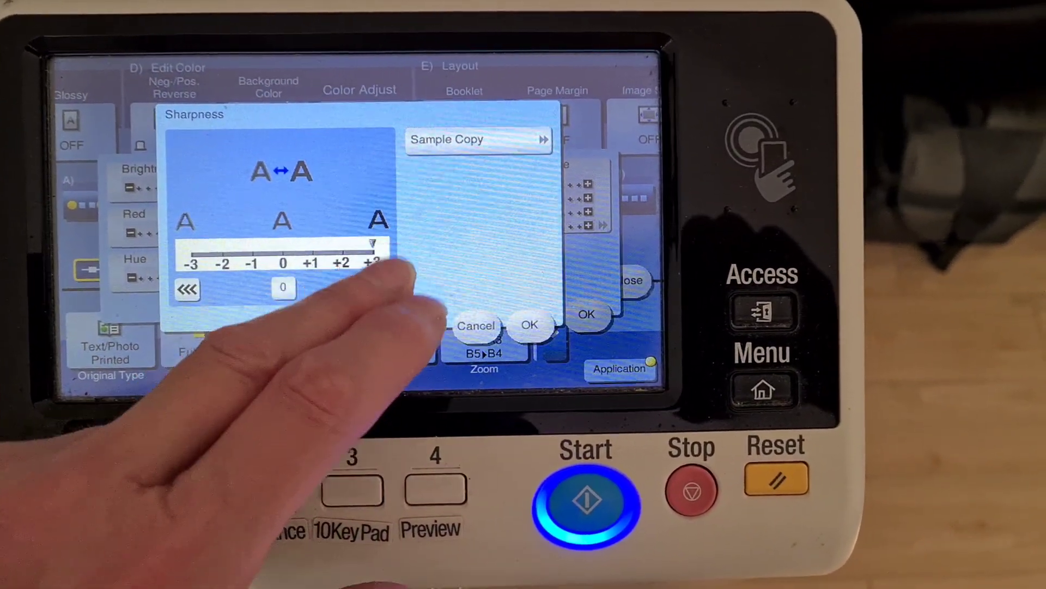
left_click(530, 325)
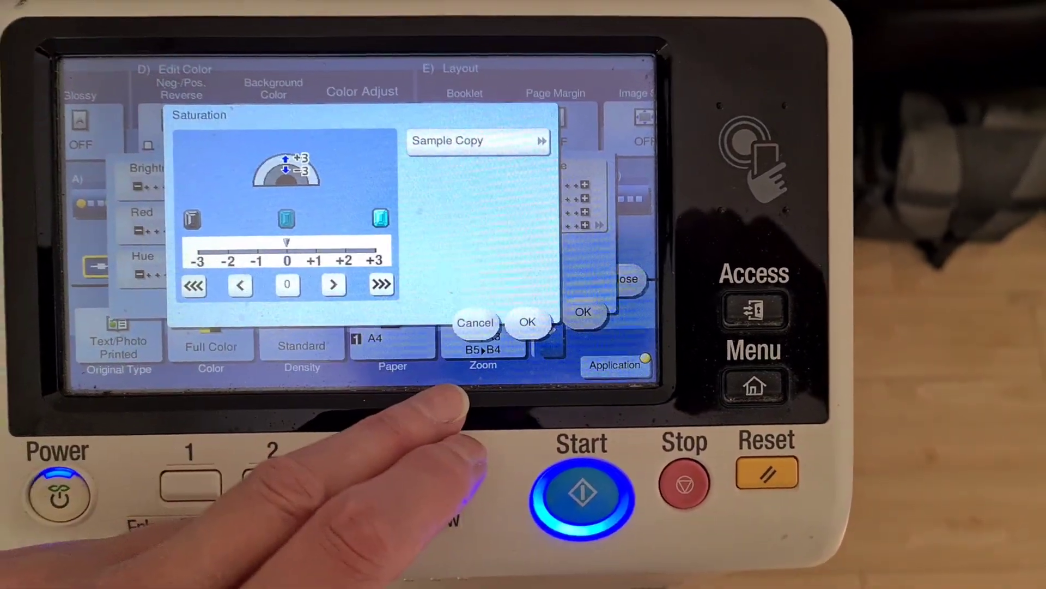
left_click(384, 289)
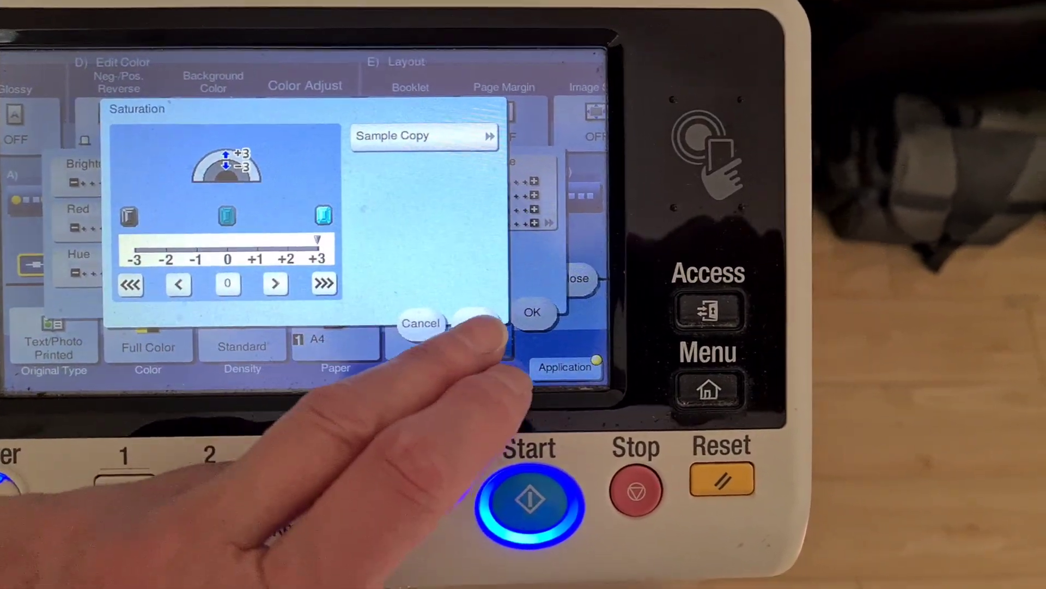
Raise the colour balance levels, including magenta and black, and confirm
left_click(516, 202)
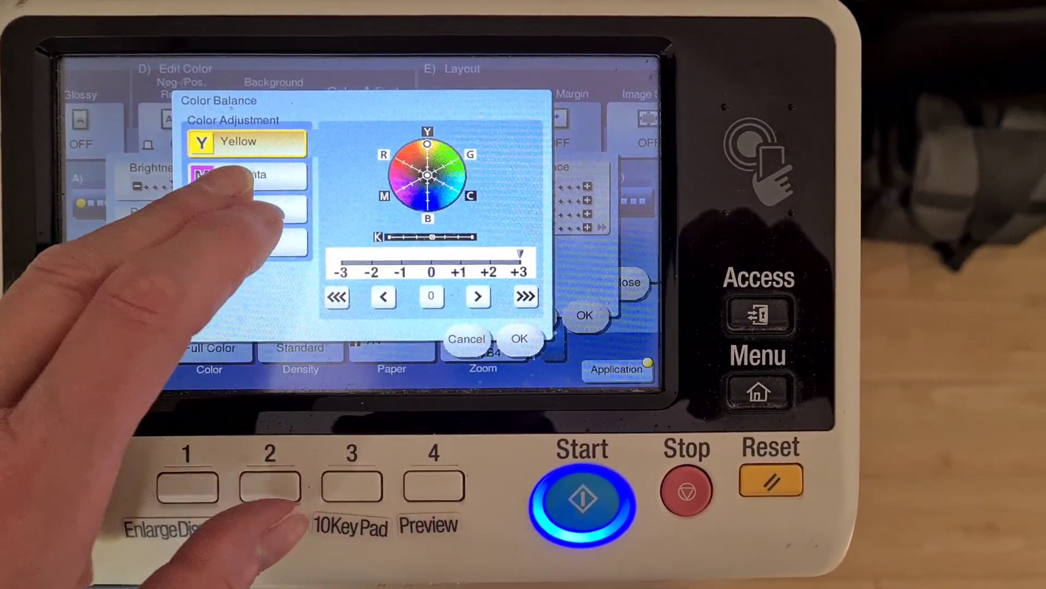
left_click(241, 181)
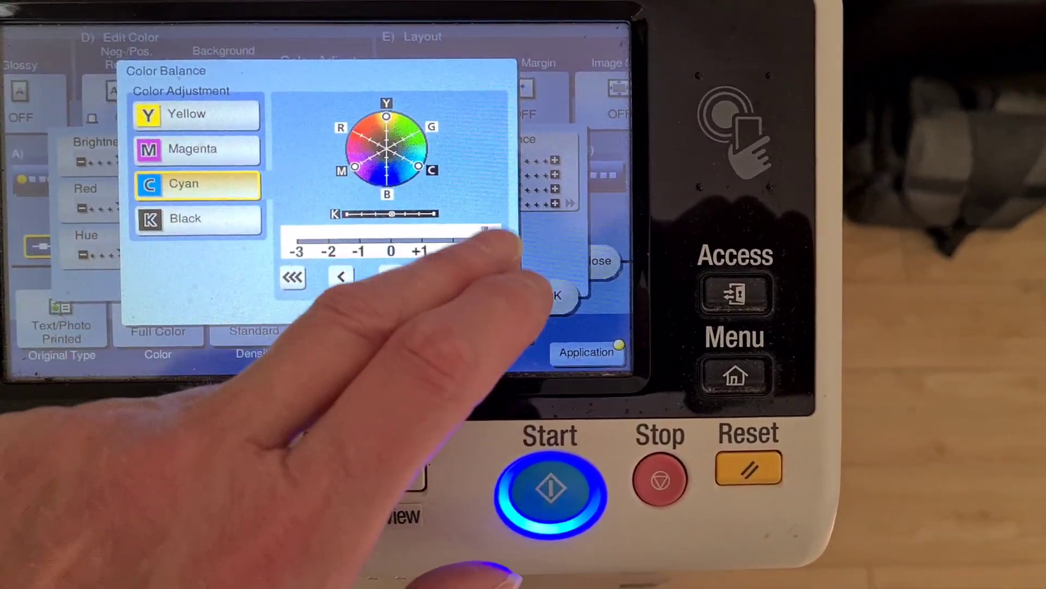
left_click(221, 231)
left_click(473, 254)
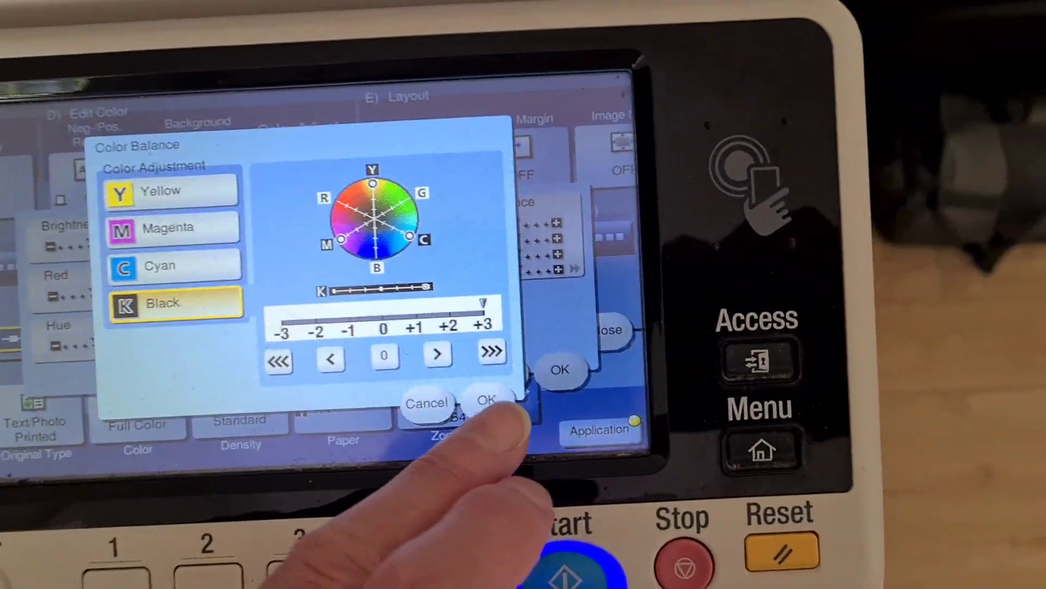
left_click(601, 469)
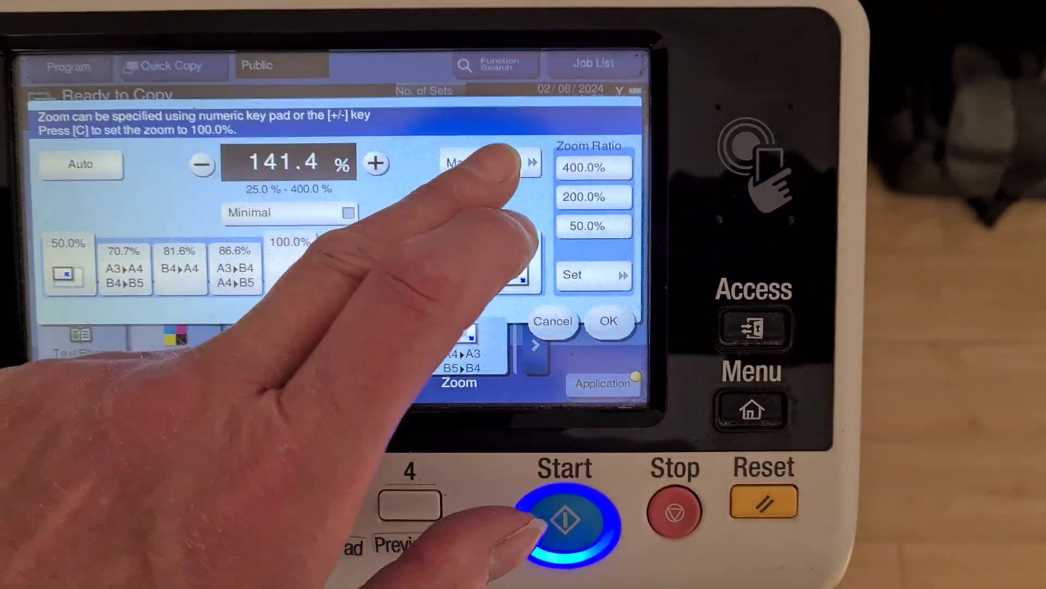
Enter a manual zoom of 104% for both the X and Y axes
left_click(487, 163)
left_click(372, 205)
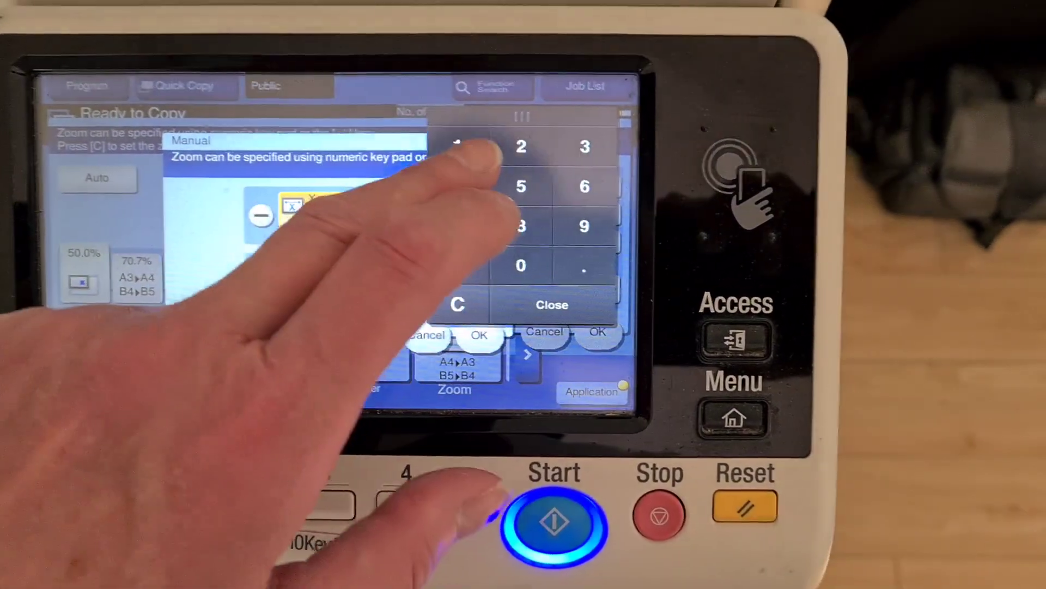
left_click(482, 149)
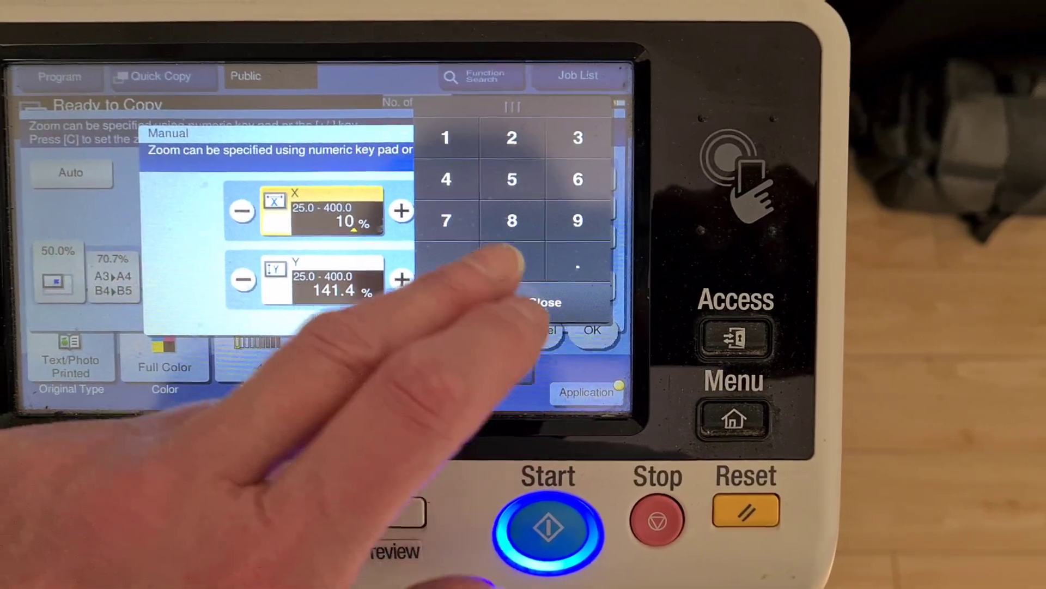
type("4")
left_click(322, 266)
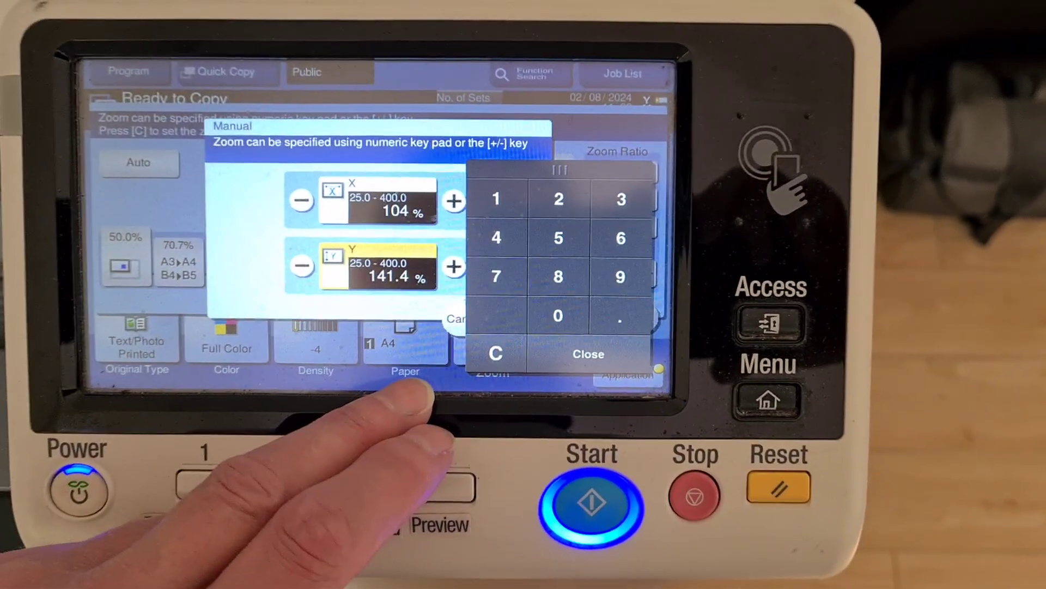
left_click(449, 120)
left_click(506, 325)
left_click(441, 243)
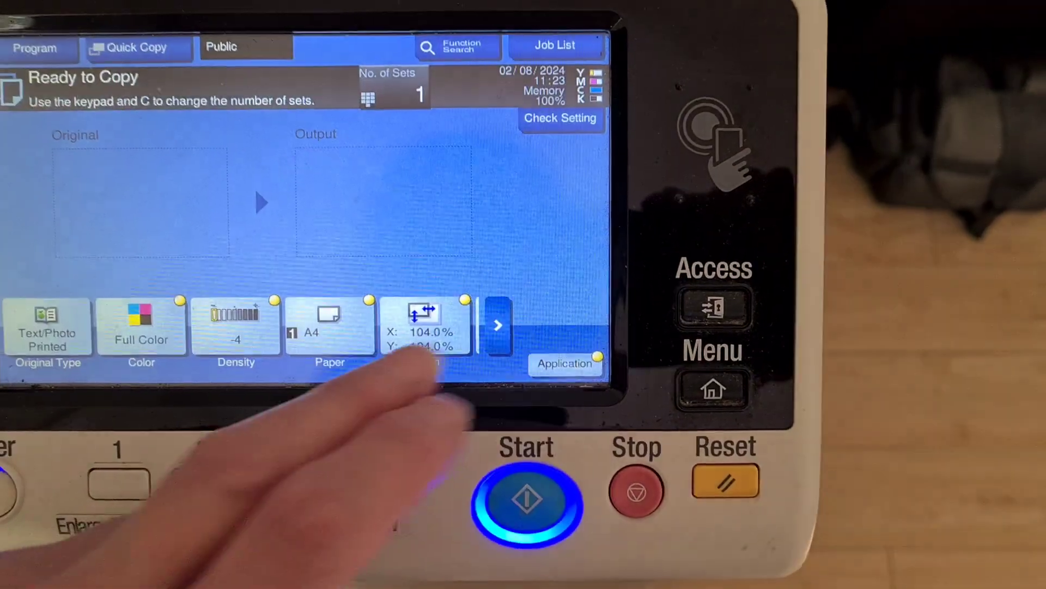
Set the copy density to the lighter -3 level
left_click(236, 323)
left_click(193, 233)
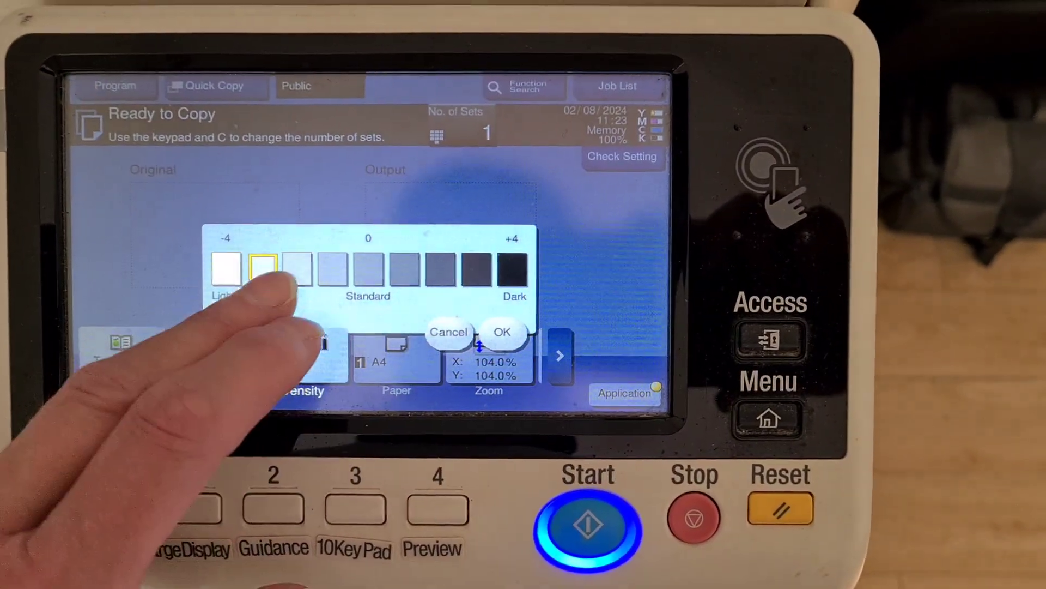
left_click(502, 332)
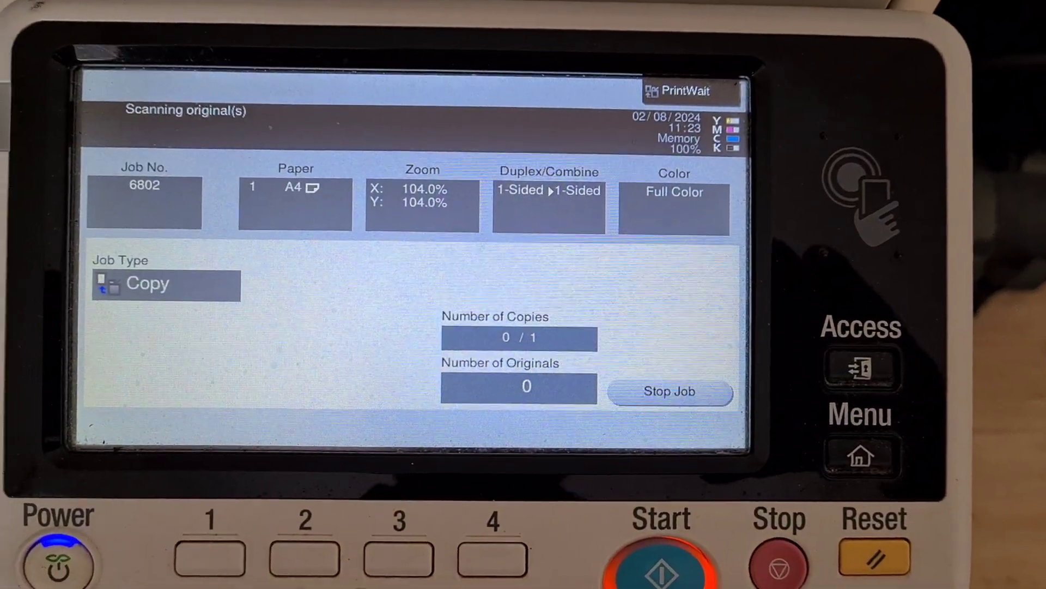
Finish scanning the flyer original and print the single copy
left_click(327, 383)
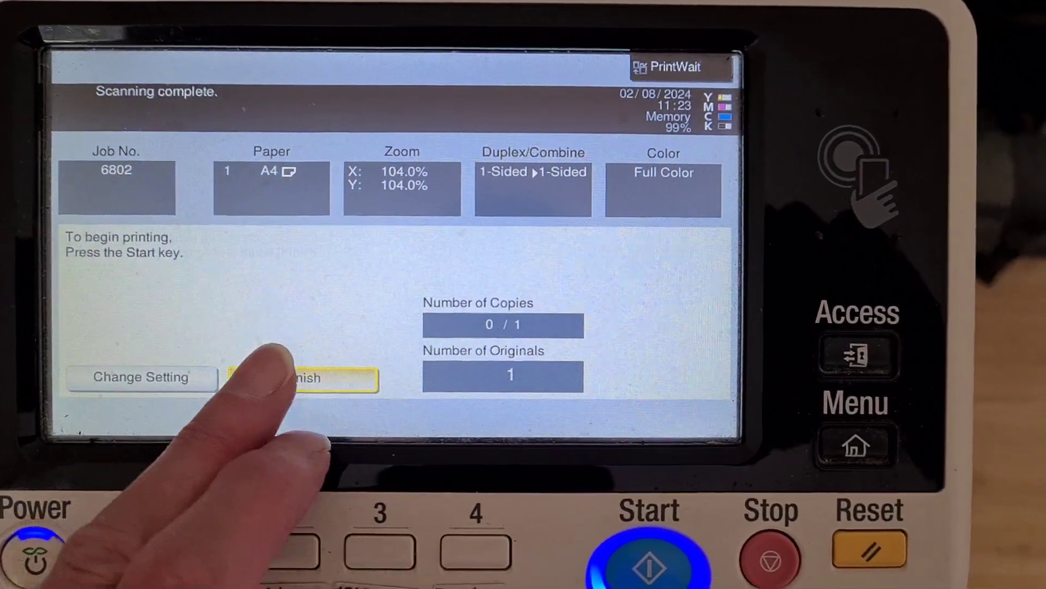
left_click(646, 552)
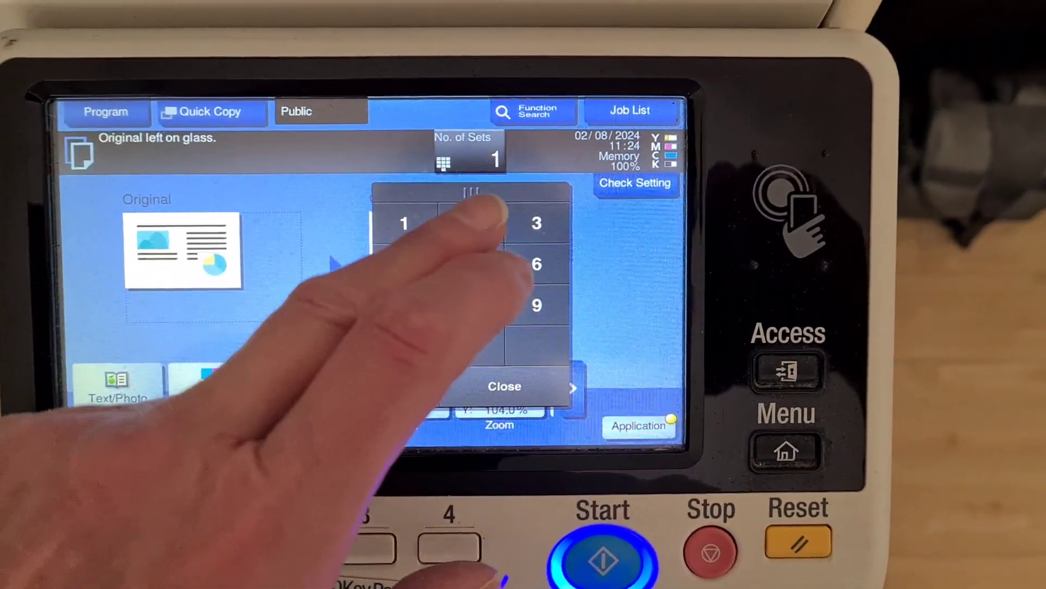
Set 2 copy sets and declare the original size as metric A4
left_click(488, 194)
left_click(522, 352)
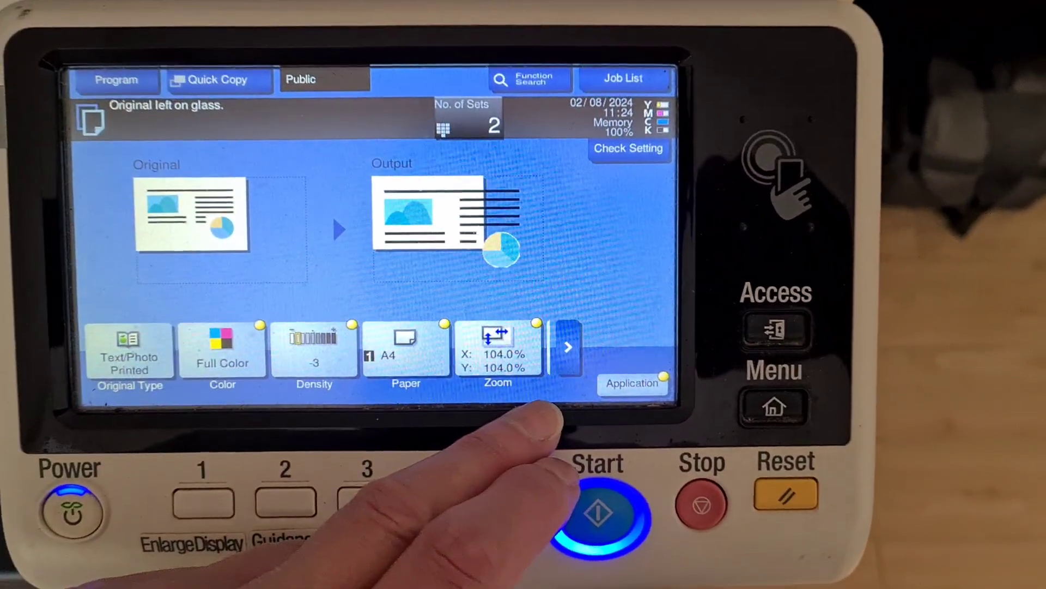
left_click(596, 393)
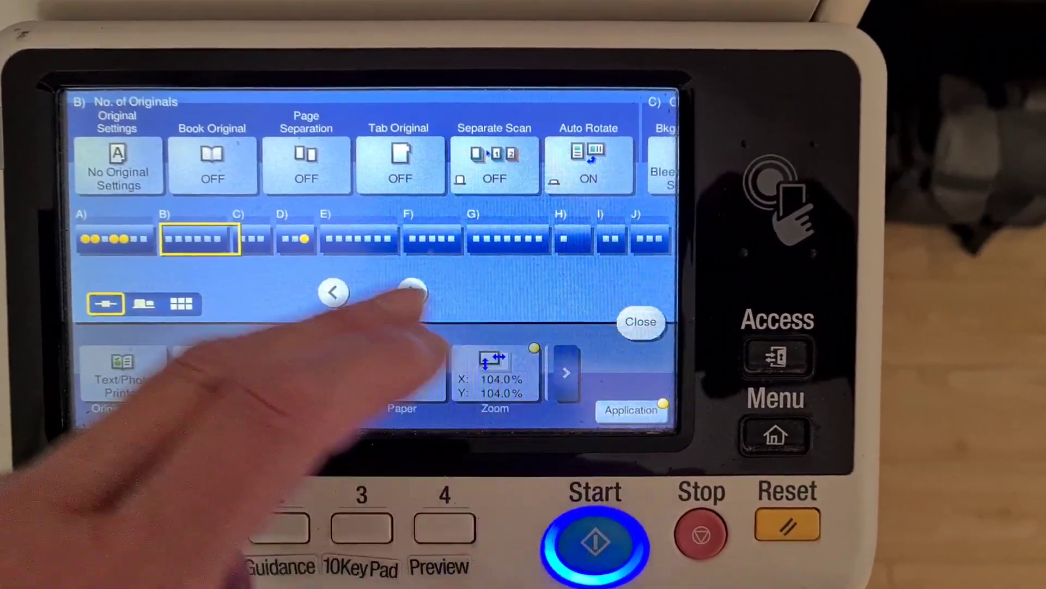
left_click(127, 164)
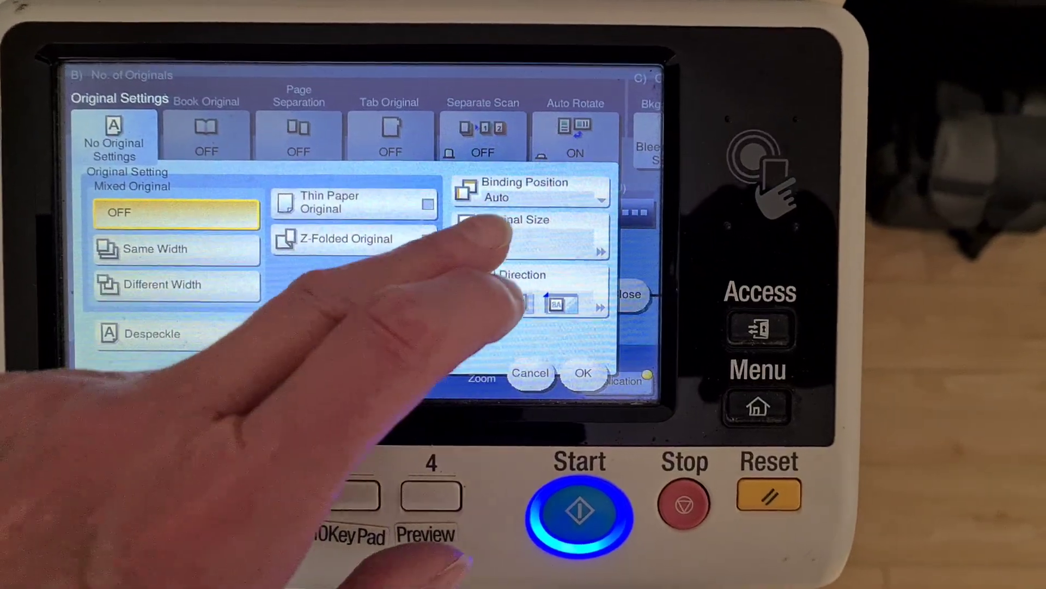
left_click(507, 237)
left_click(315, 159)
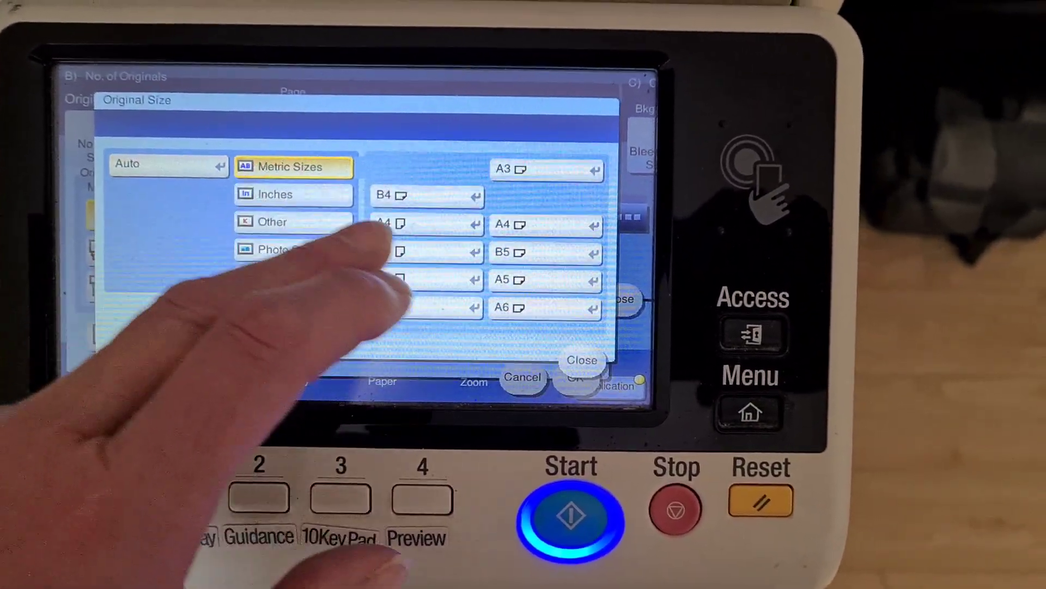
left_click(515, 216)
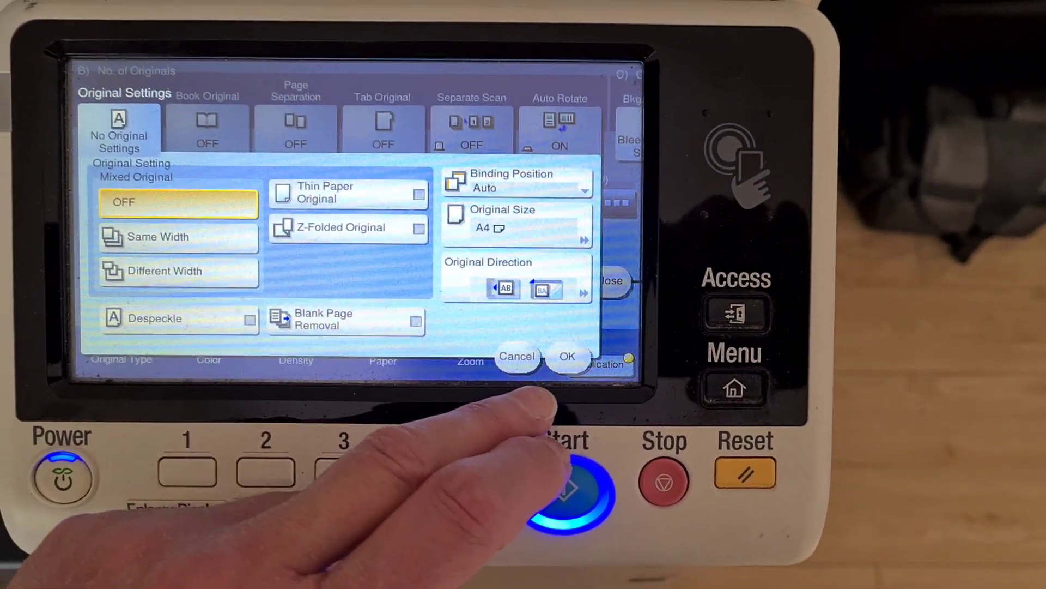
left_click(568, 356)
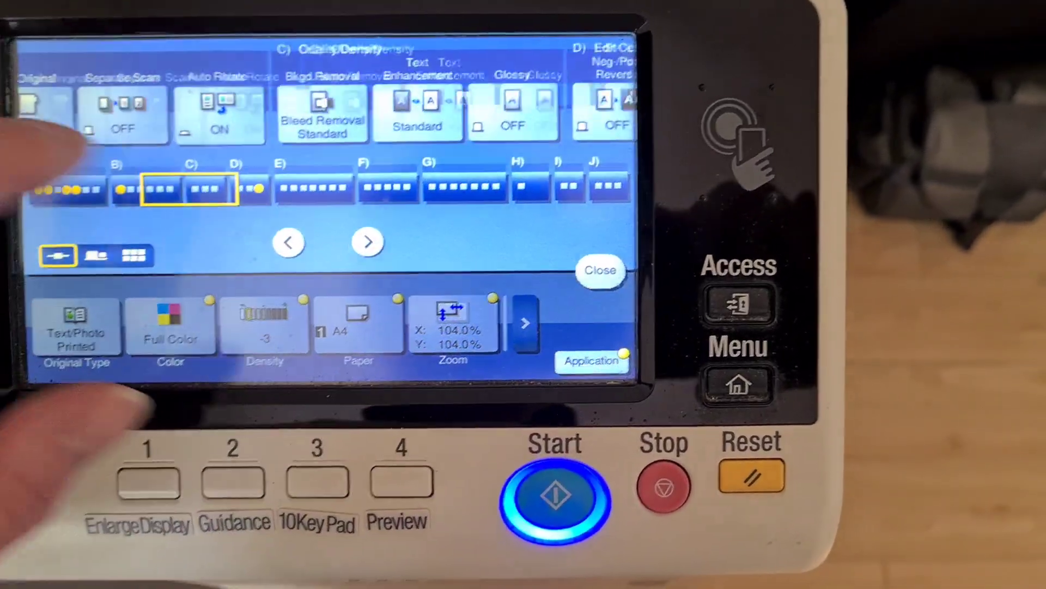
Switch mirror image on and return to the main copy screen
left_click(205, 190)
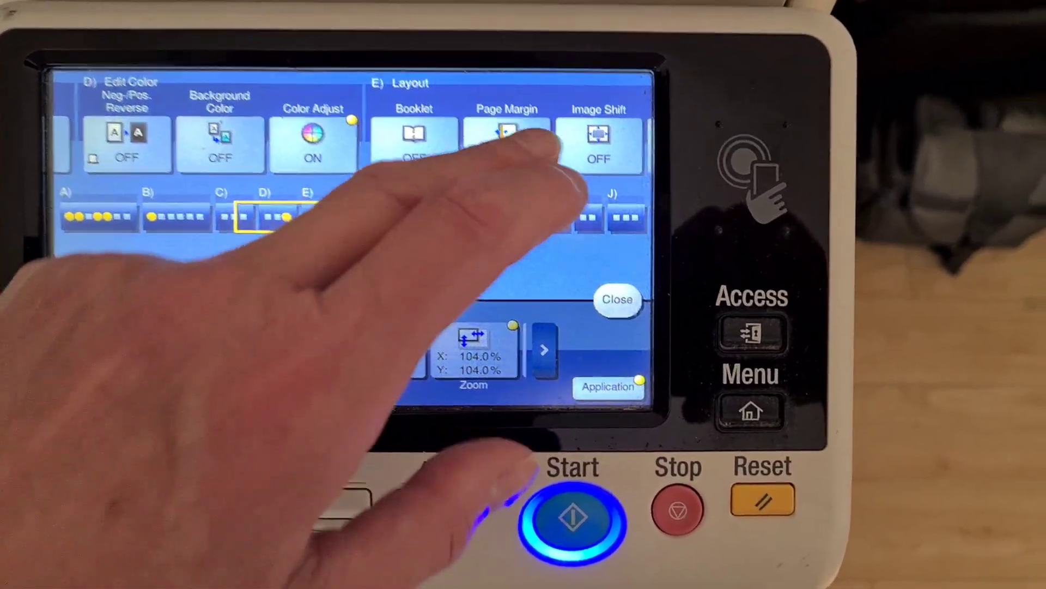
left_click_drag(540, 143, 175, 129)
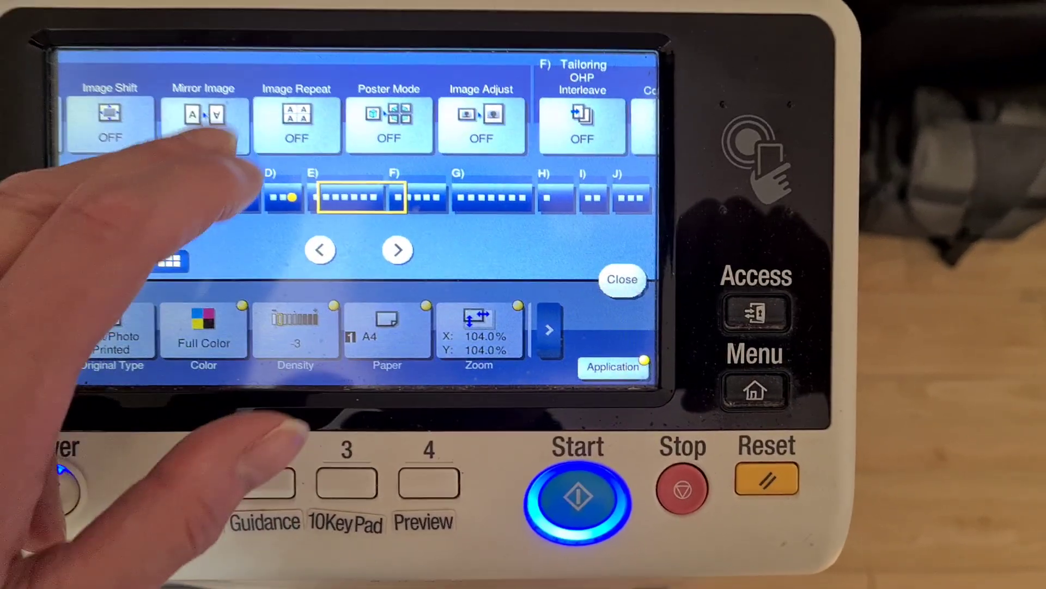
left_click(204, 123)
left_click(168, 167)
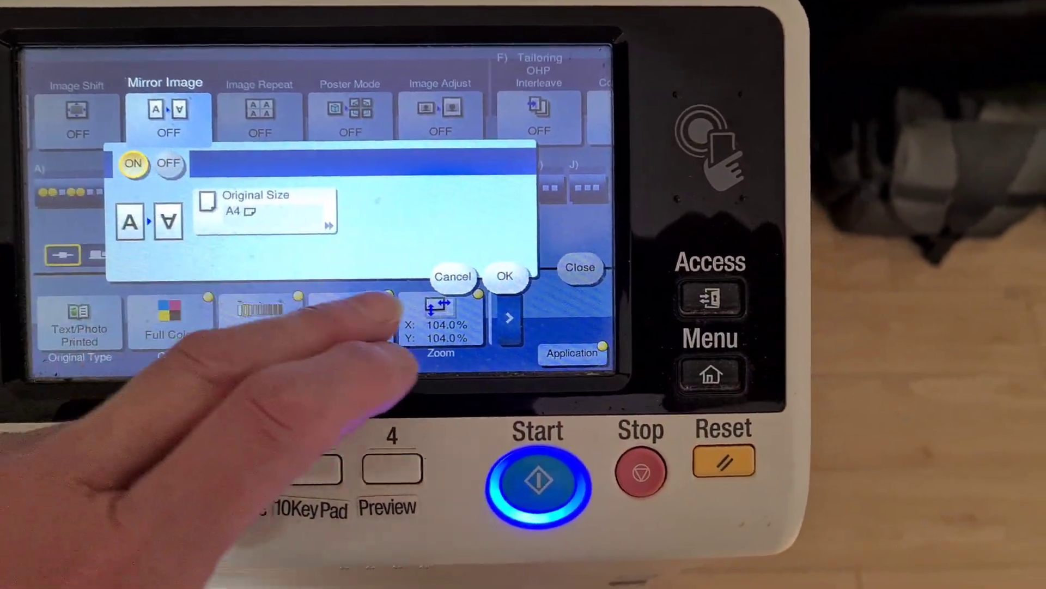
left_click(505, 276)
left_click(581, 267)
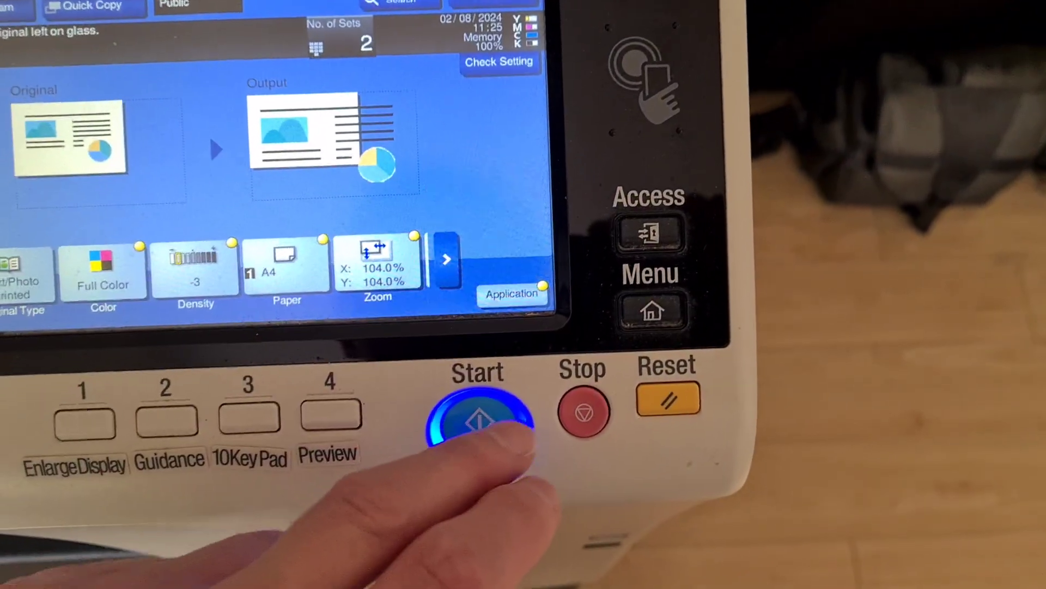
Scan the flyer and print two full-colour 104% copies as job 6804
left_click(480, 419)
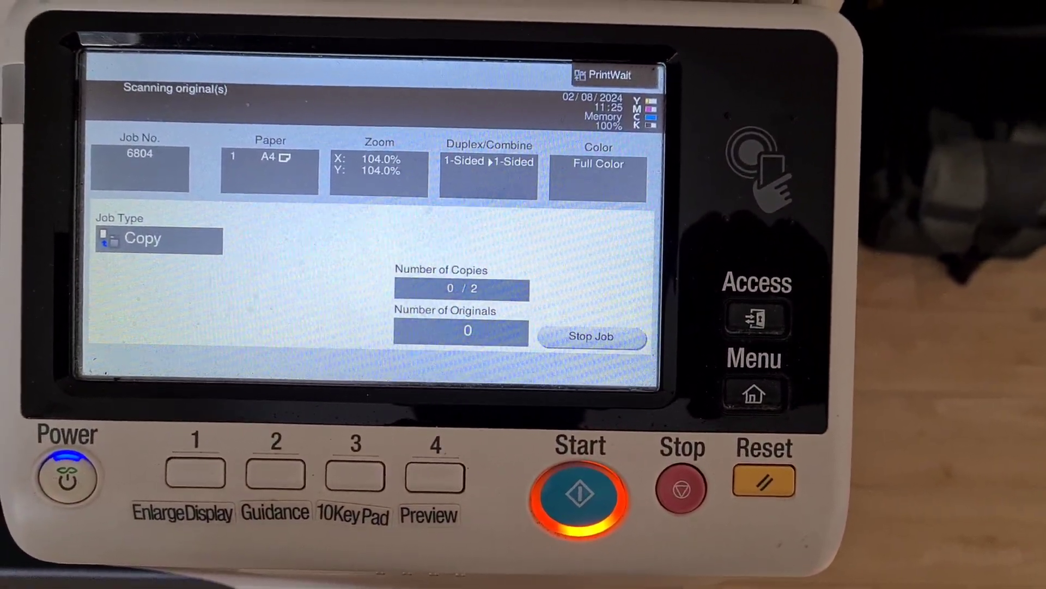
left_click(290, 332)
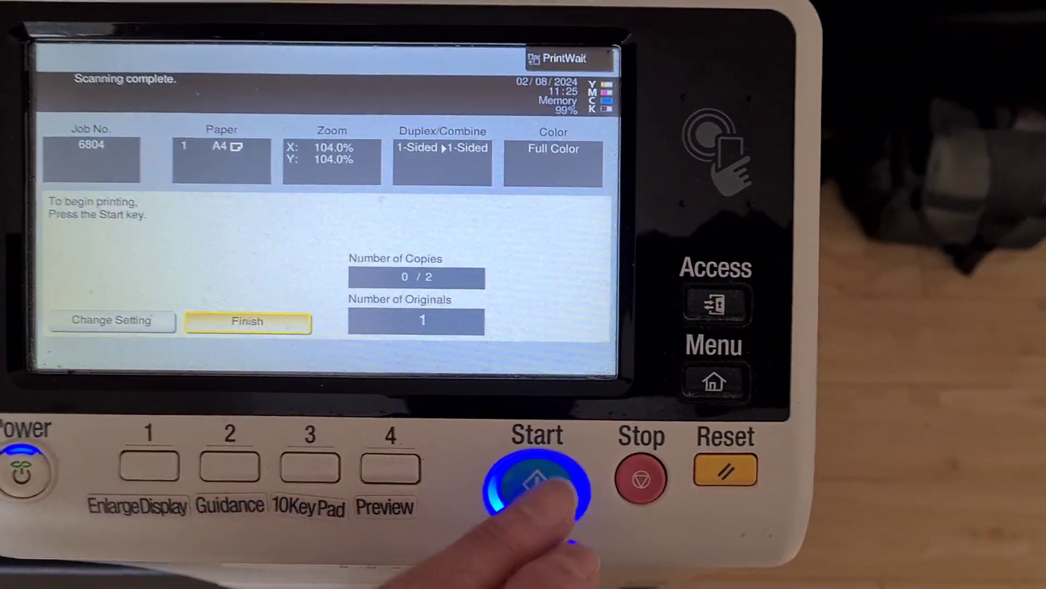
left_click(520, 483)
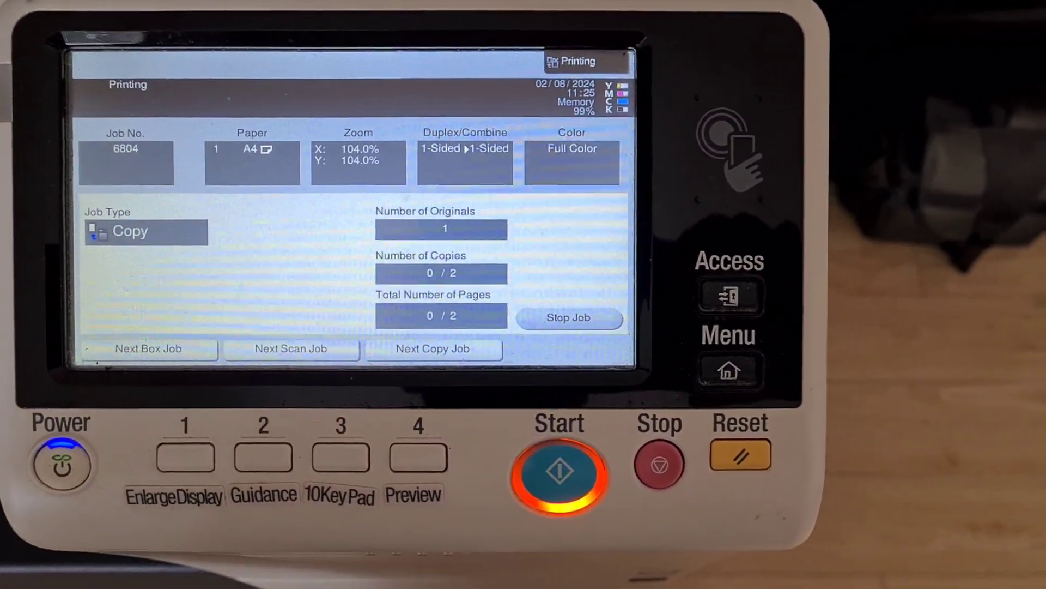